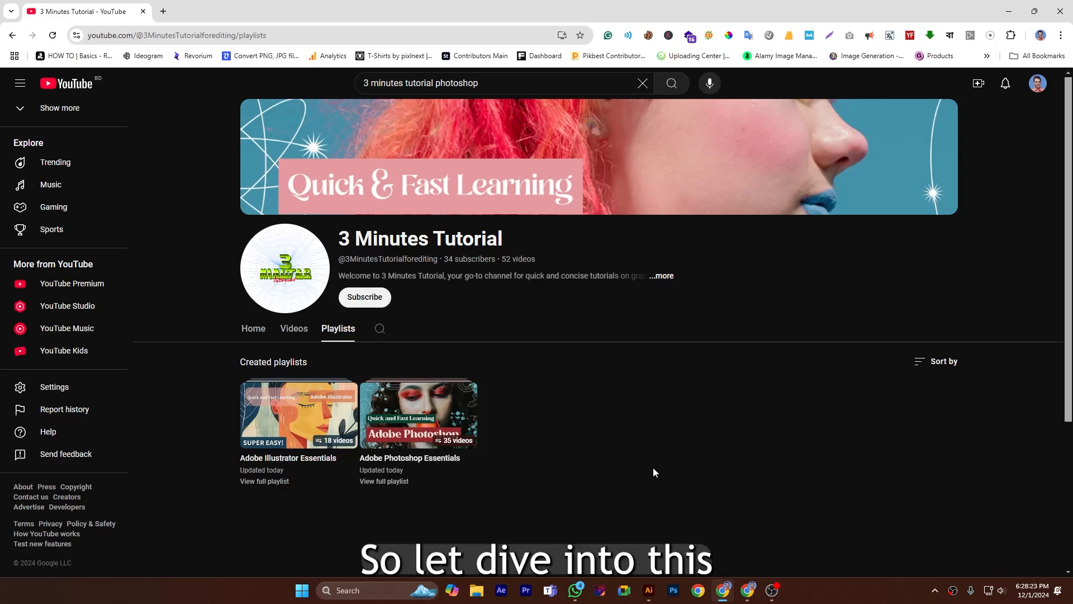
Switch to Adobe Illustrator and draw an open arc about 399 pt wide and 186 pt high with the Arc tool
{"action": "key", "text": "alt+Tab"}
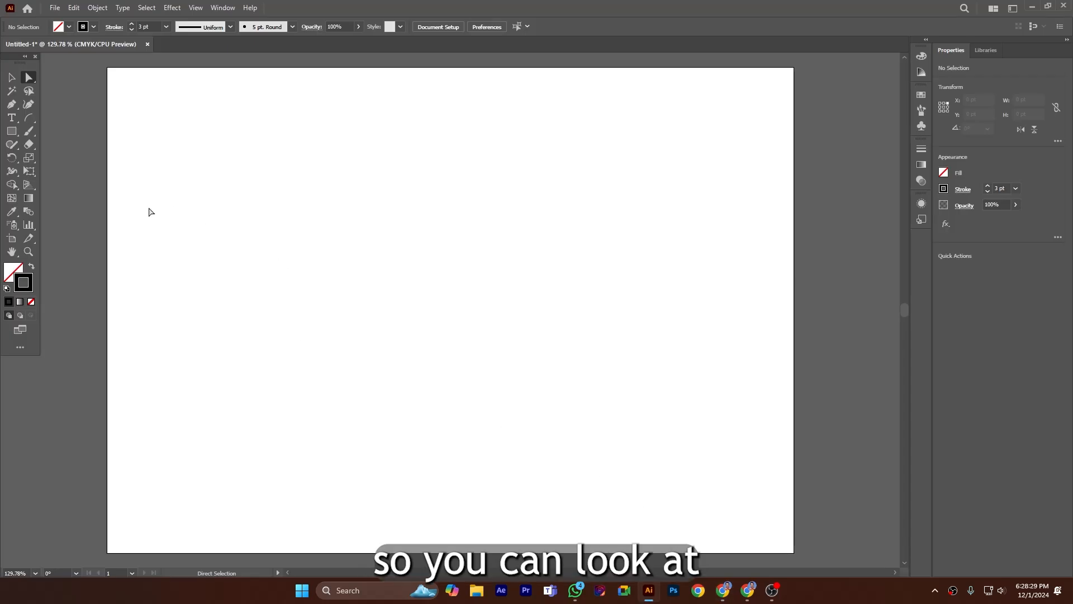
{"action": "right_click", "coordinate": [28, 117]}
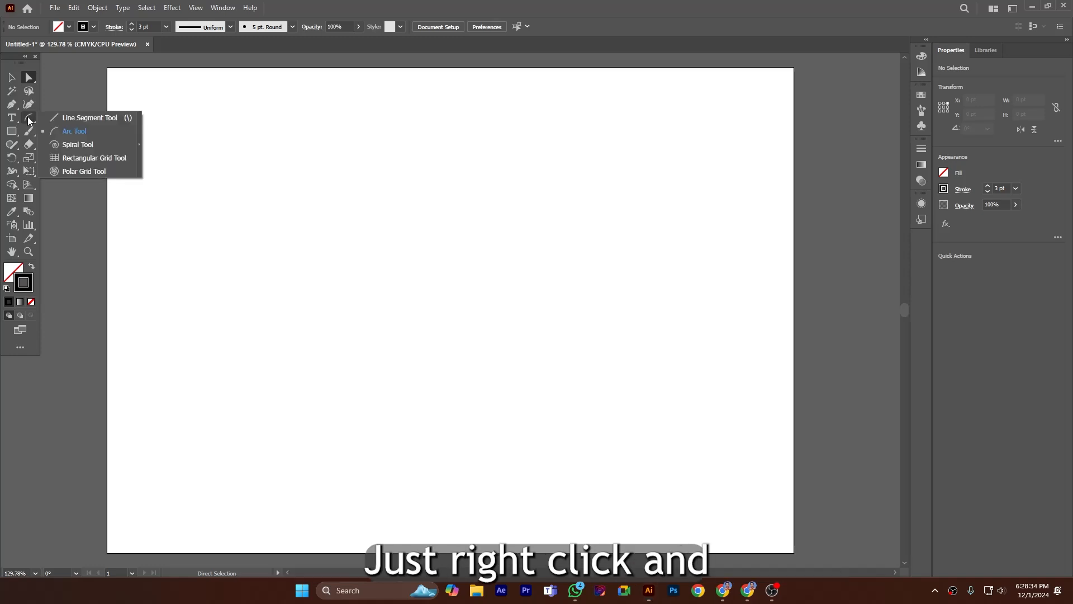
{"action": "left_click", "coordinate": [75, 131]}
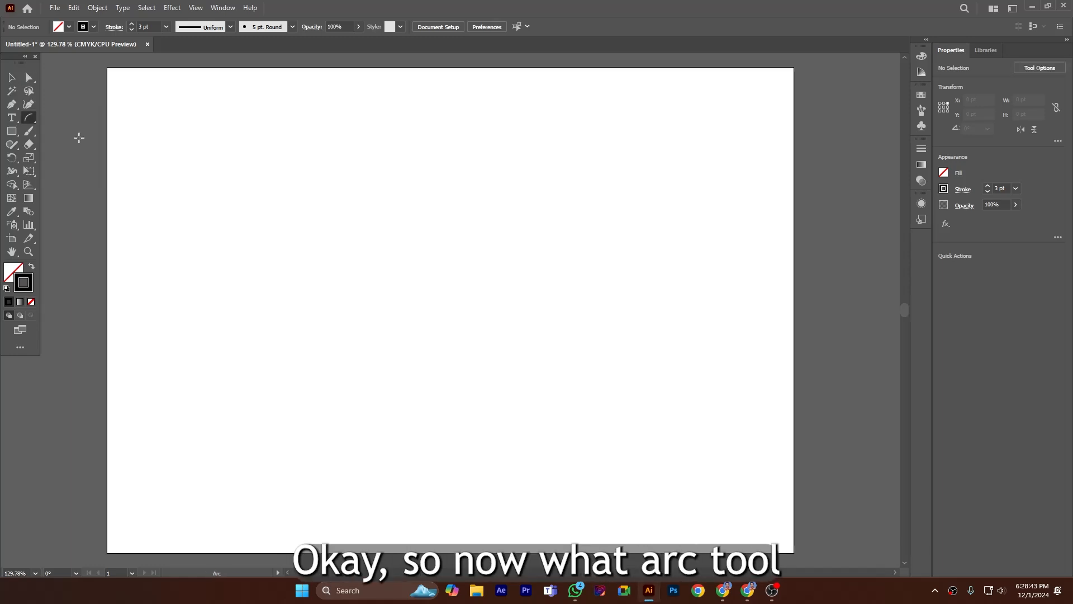
{"action": "left_click", "coordinate": [27, 119]}
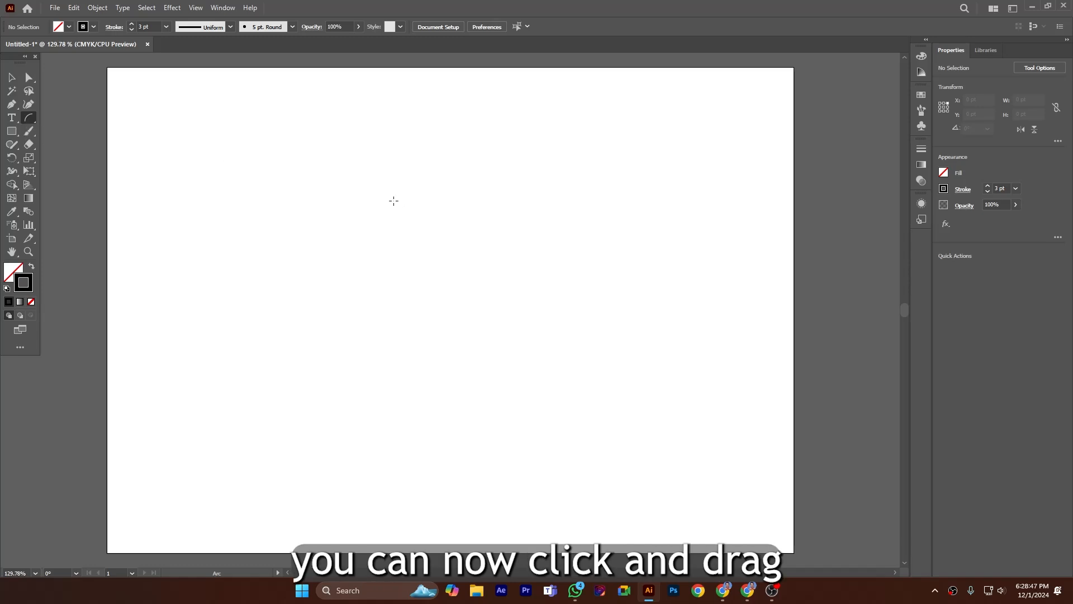
{"action": "left_click_drag", "start_coordinate": [214, 155], "coordinate": [540, 307]}
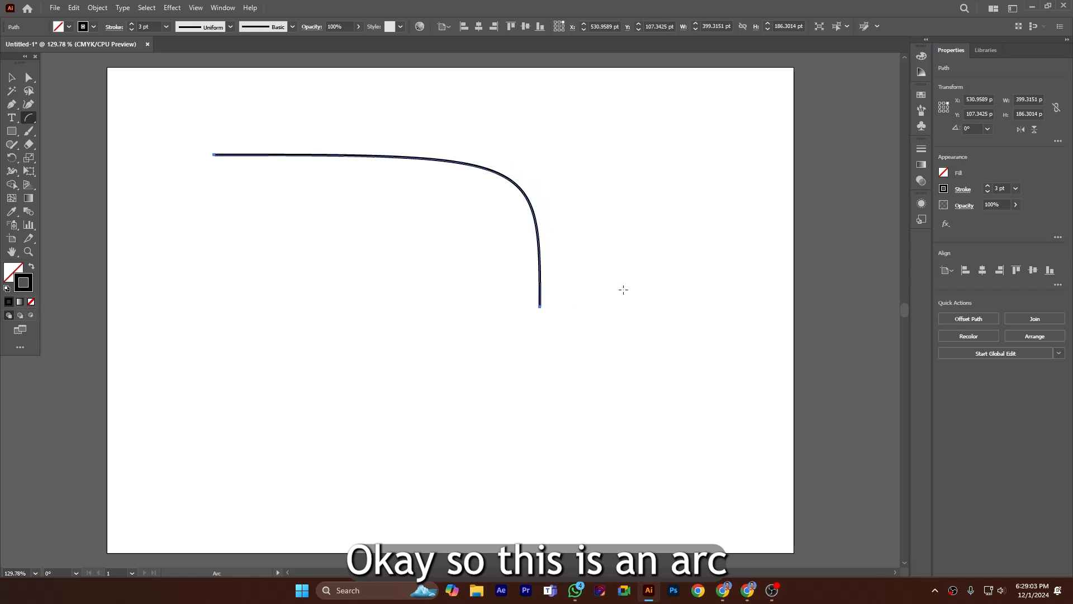
Move the arc to the right and slightly up, and paste a copy in front of it
{"action": "key", "text": "v"}
{"action": "left_click_drag", "start_coordinate": [414, 159], "coordinate": [482, 155]}
{"action": "left_click", "coordinate": [74, 8]}
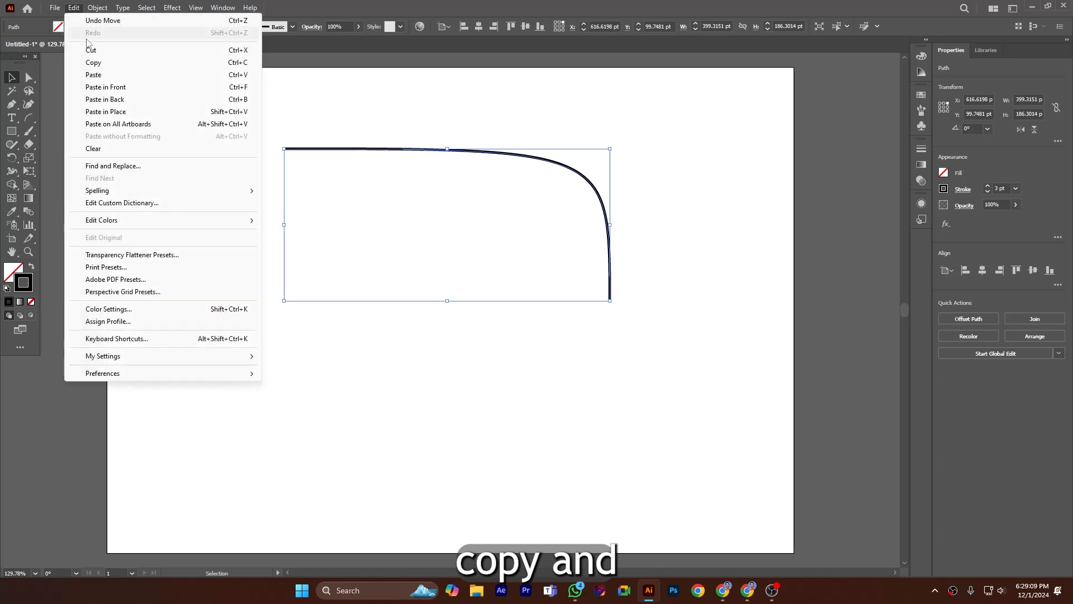
{"action": "left_click", "coordinate": [94, 63]}
{"action": "left_click", "coordinate": [74, 7]}
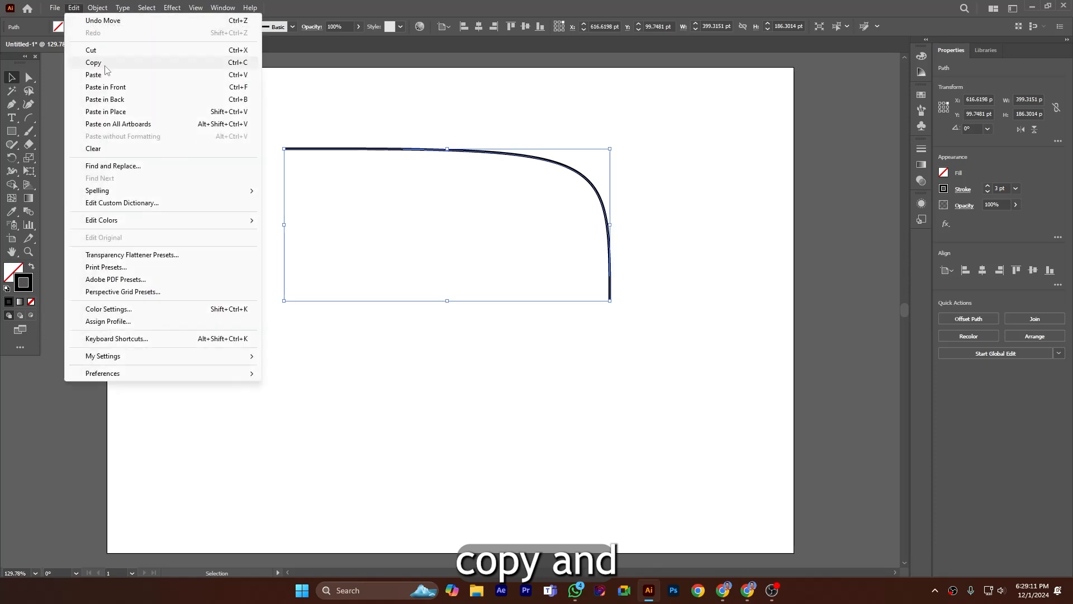
{"action": "left_click", "coordinate": [106, 88]}
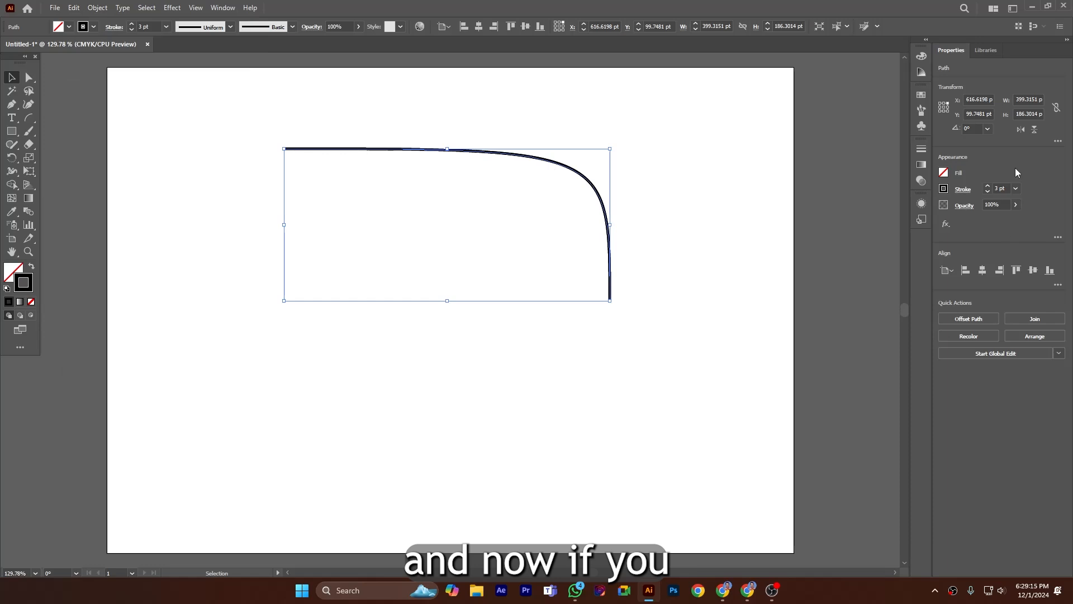
Flip the copied arc vertically and horizontally and move it so both arcs' ends meet in a leaf-like outline
{"action": "left_click", "coordinate": [1035, 130]}
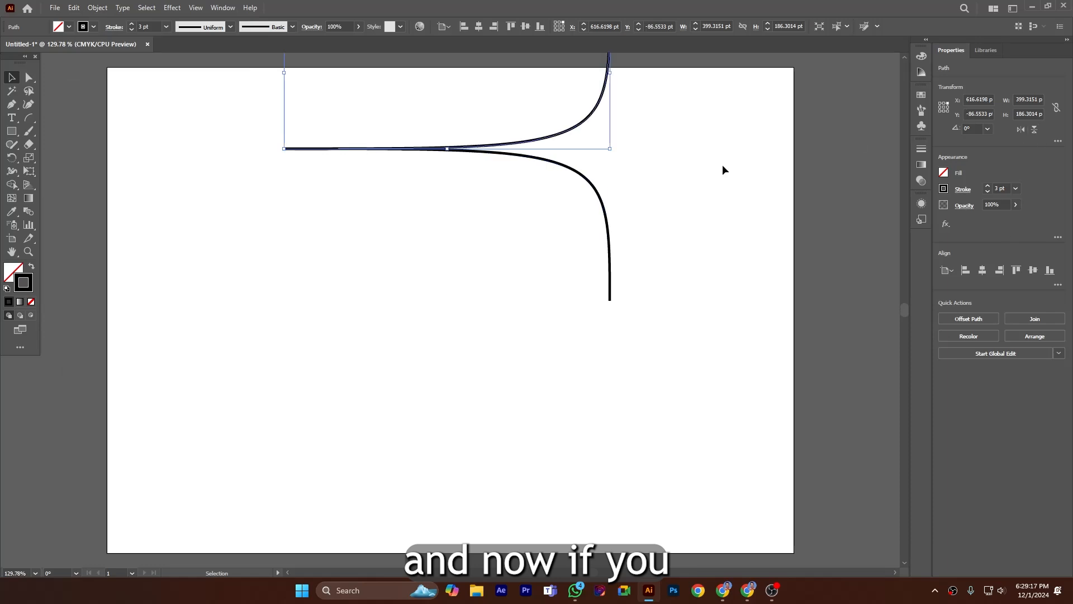
{"action": "left_click", "coordinate": [1021, 130]}
{"action": "left_click_drag", "start_coordinate": [674, 138], "coordinate": [341, 289]}
{"action": "left_click", "coordinate": [643, 404]}
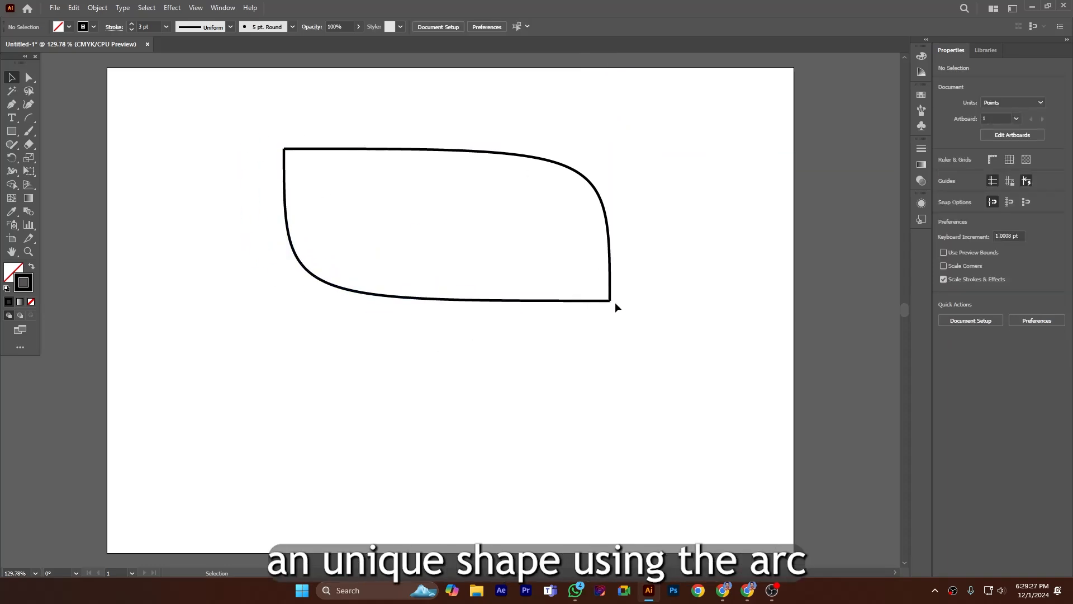
Delete both arcs and start a new arc about 401 pt wide and 139 pt high on the empty artboard
{"action": "left_click_drag", "start_coordinate": [252, 128], "coordinate": [685, 371]}
{"action": "key", "text": "Delete"}
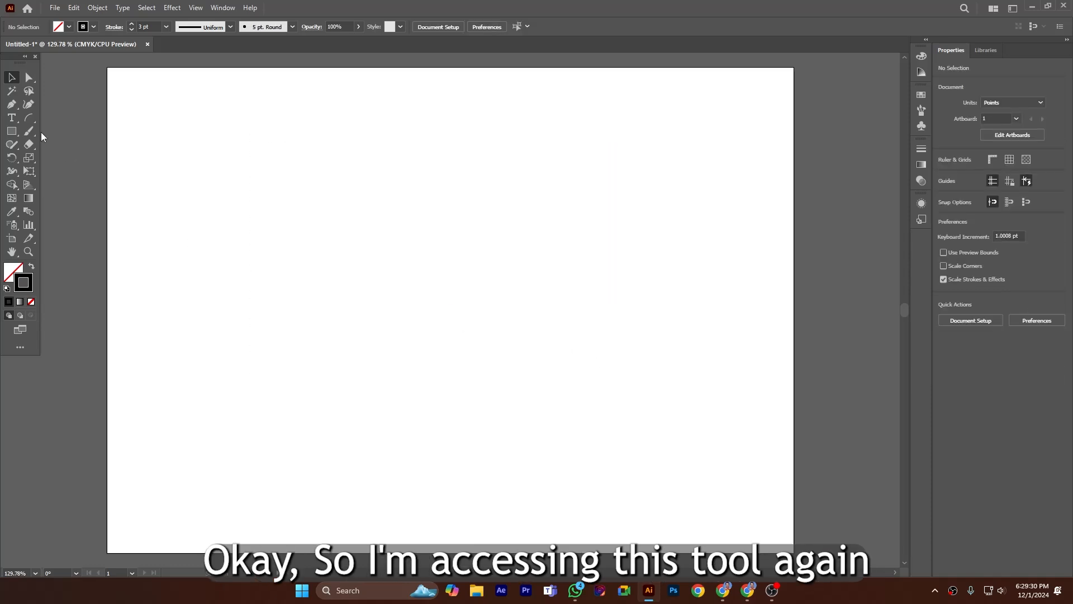
{"action": "left_click", "coordinate": [28, 119]}
{"action": "left_click_drag", "start_coordinate": [246, 168], "coordinate": [573, 283]}
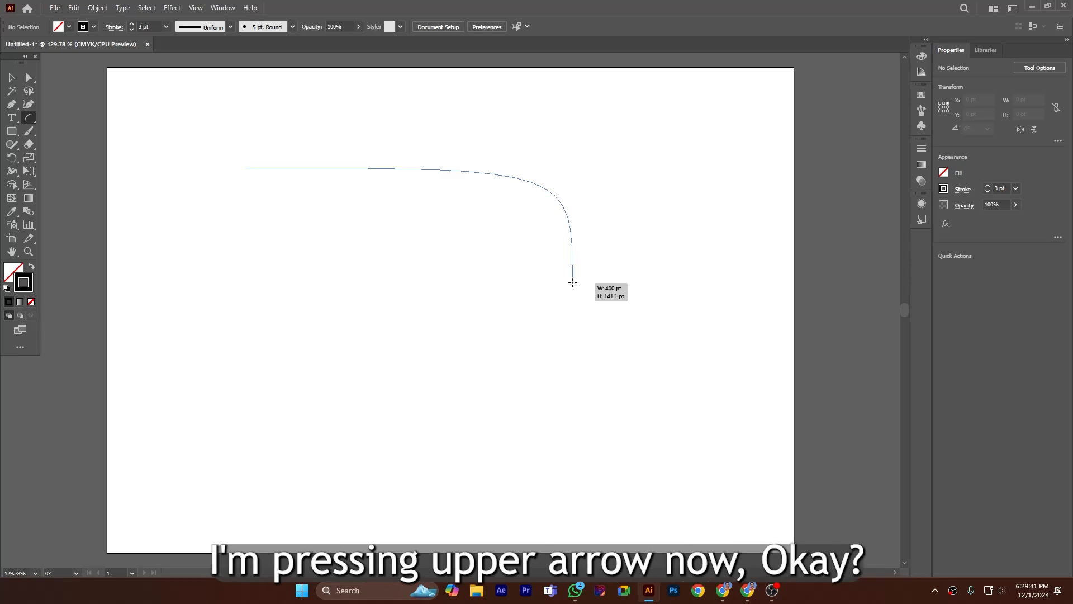
{"action": "left_click_drag", "start_coordinate": [572, 282], "coordinate": [574, 281]}
Decrease the slope of the arc being drawn until it bends from convex to concave
{"action": "key", "text": "Down"}
{"action": "key", "text": "Down"}
{"action": "key", "text": "Down"}
{"action": "key", "text": "Down"}
{"action": "key", "text": "Down"}
{"action": "key", "text": "Down"}
{"action": "key", "text": "Down"}
{"action": "key", "text": "Down"}
{"action": "key", "text": "Down"}
{"action": "key", "text": "Down"}
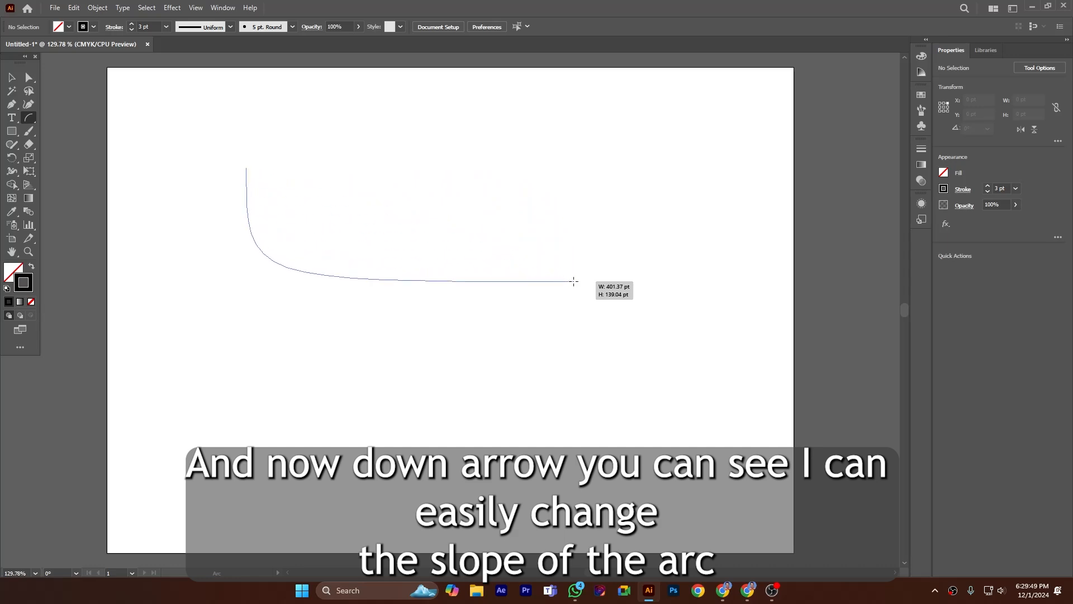
Raise the slope back to convex and finish the arc as a closed shape about 393 pt by 181 pt
{"action": "key", "text": "Up"}
{"action": "key", "text": "Up"}
{"action": "key", "text": "Up"}
{"action": "key", "text": "Up"}
{"action": "key", "text": "Up"}
{"action": "key", "text": "Up"}
{"action": "key", "text": "Up"}
{"action": "key", "text": "Up"}
{"action": "key", "text": "Up"}
{"action": "key", "text": "Up"}
{"action": "left_click_drag", "start_coordinate": [574, 281], "coordinate": [567, 315]}
{"action": "key", "text": "c"}
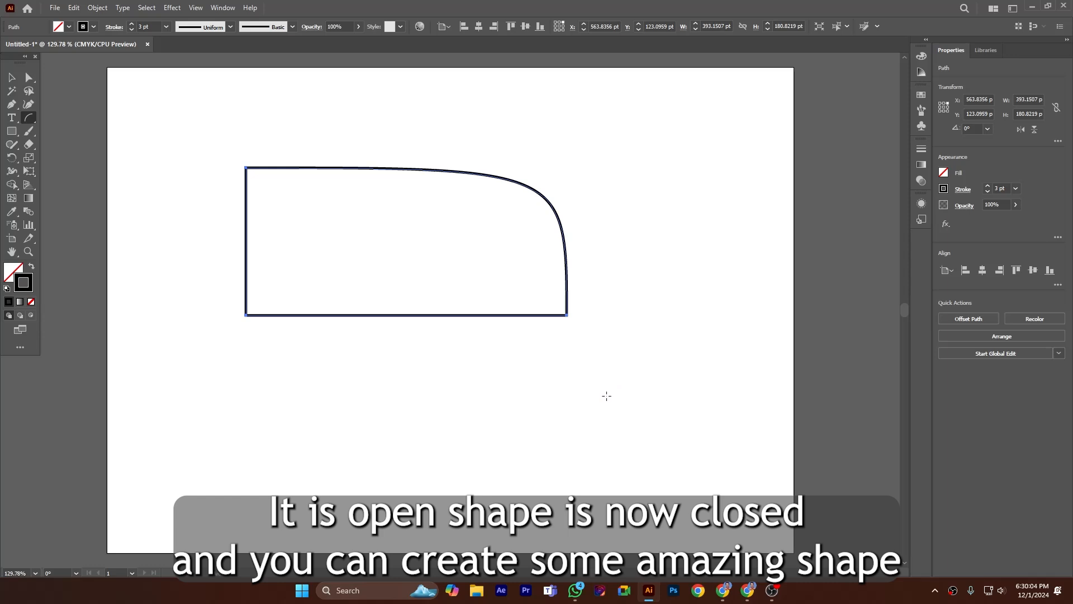
Move the closed arc shape slightly upward and delete it
{"action": "left_click", "coordinate": [12, 78]}
{"action": "left_click", "coordinate": [394, 337]}
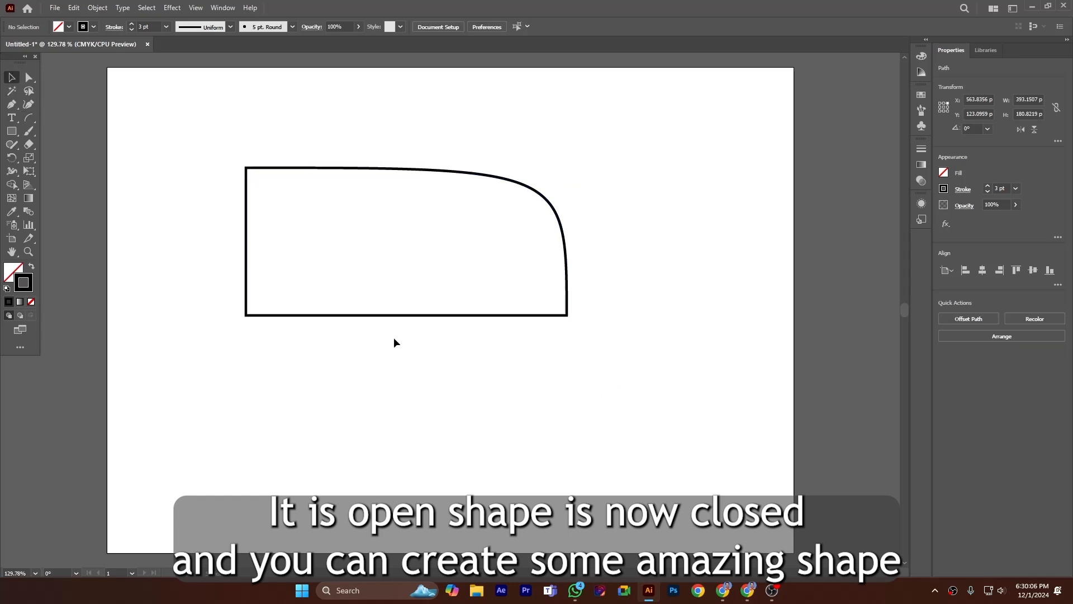
{"action": "left_click_drag", "start_coordinate": [373, 317], "coordinate": [379, 292]}
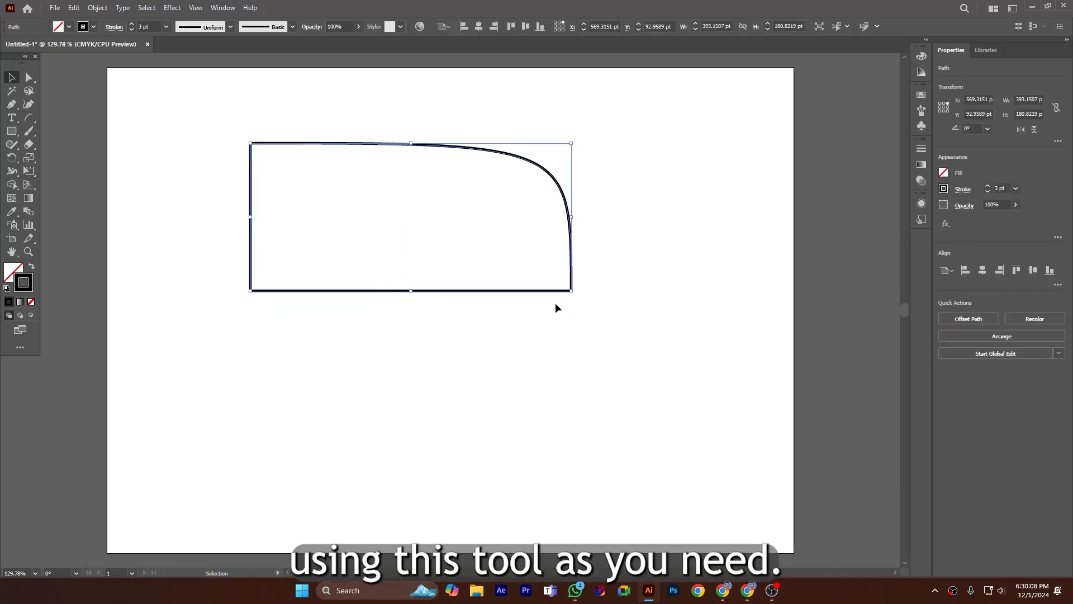
{"action": "key", "text": "Delete"}
Start a new arc about 395 pt wide and 141 pt high, flipping it repeatedly between convex and concave
{"action": "left_click", "coordinate": [29, 117]}
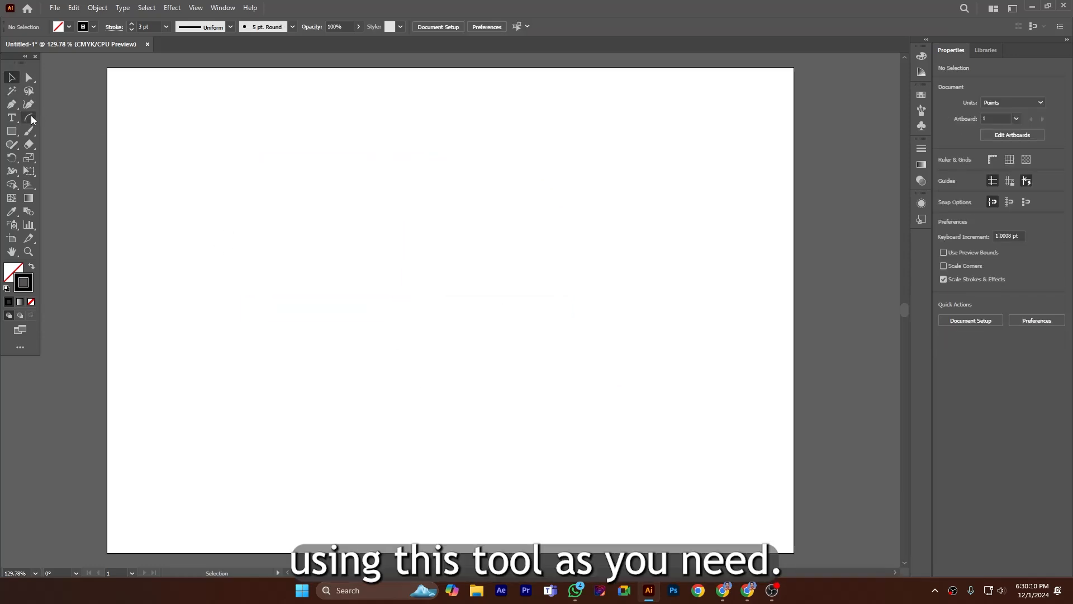
{"action": "left_click_drag", "start_coordinate": [234, 163], "coordinate": [556, 278]}
{"action": "key", "text": "x"}
{"action": "key", "text": "x"}
{"action": "key", "text": "x"}
{"action": "key", "text": "x"}
{"action": "key", "text": "x"}
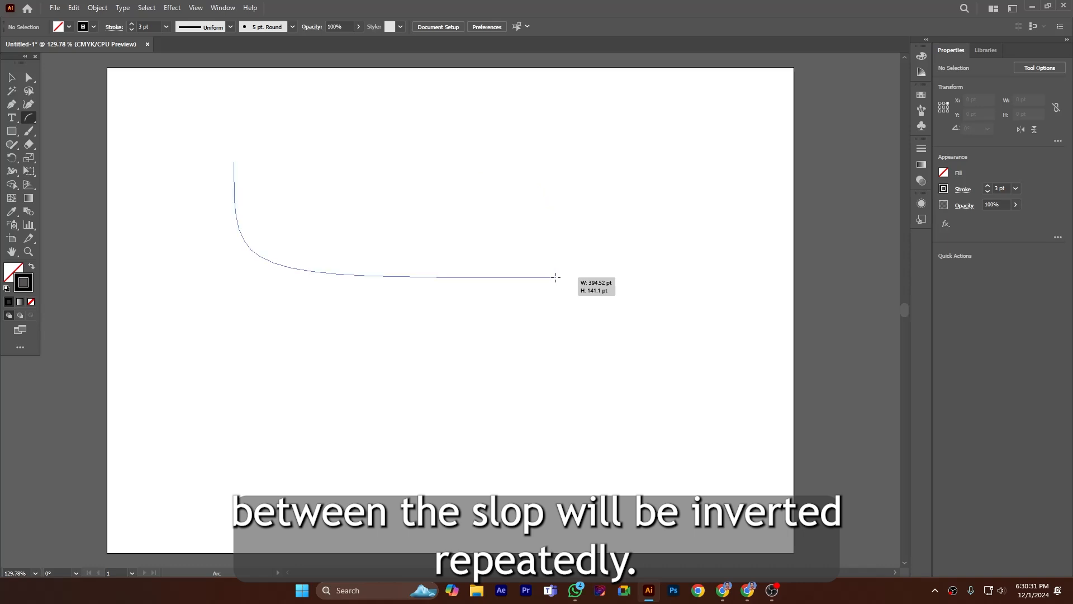
Flip the arc back to convex and finish it as a closed shape about 386 pt by 160 pt
{"action": "key", "text": "x"}
{"action": "mouse_move", "coordinate": [556, 277]}
{"action": "left_mouse_down"}
{"action": "mouse_move", "coordinate": [546, 309]}
{"action": "mouse_move", "coordinate": [550, 290]}
{"action": "left_mouse_up"}
{"action": "key", "text": "x"}
{"action": "key", "text": "x"}
{"action": "key", "text": "c"}
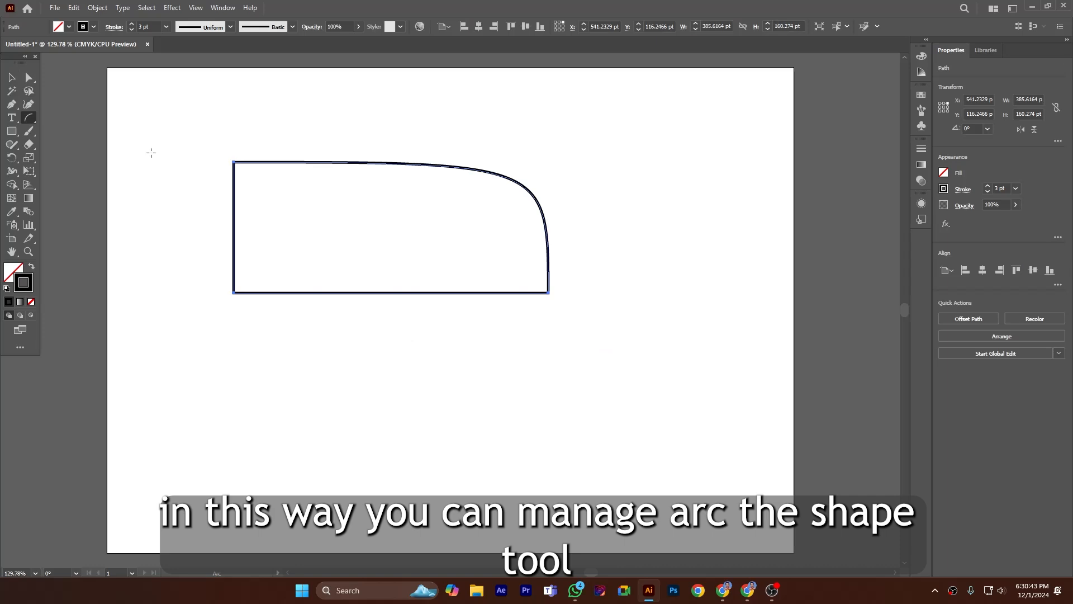
Select the closed arc shape and delete it from the artboard
{"action": "left_click", "coordinate": [11, 77]}
{"action": "left_click_drag", "start_coordinate": [179, 124], "coordinate": [640, 352]}
{"action": "key", "text": "Delete"}
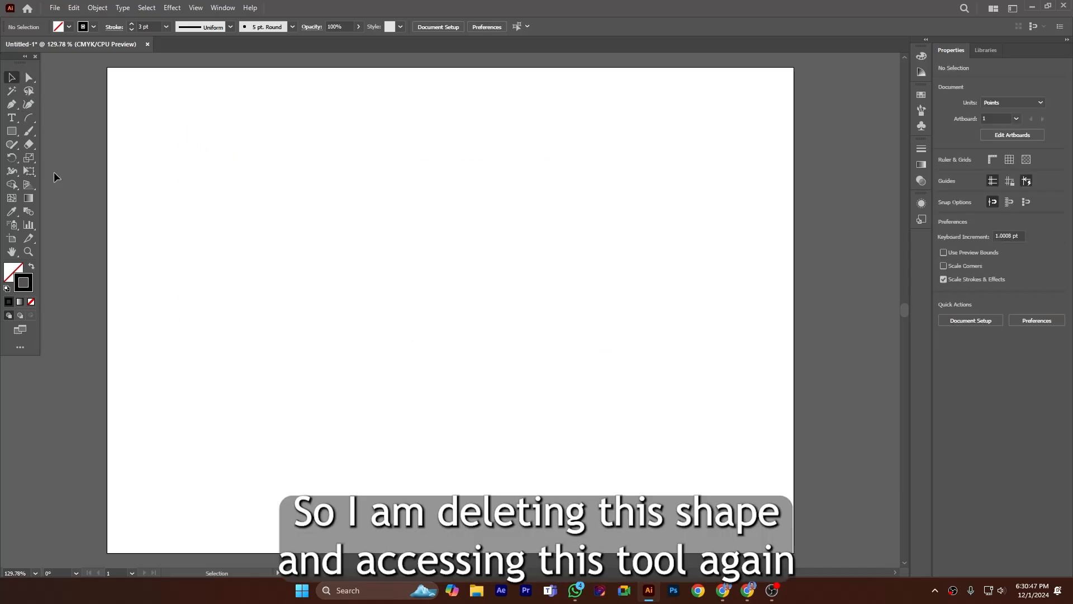
Examine the Type, Base Along and Slope settings in the Arc Segment Tool Options, leaving without applying changes
{"action": "left_click", "coordinate": [25, 119]}
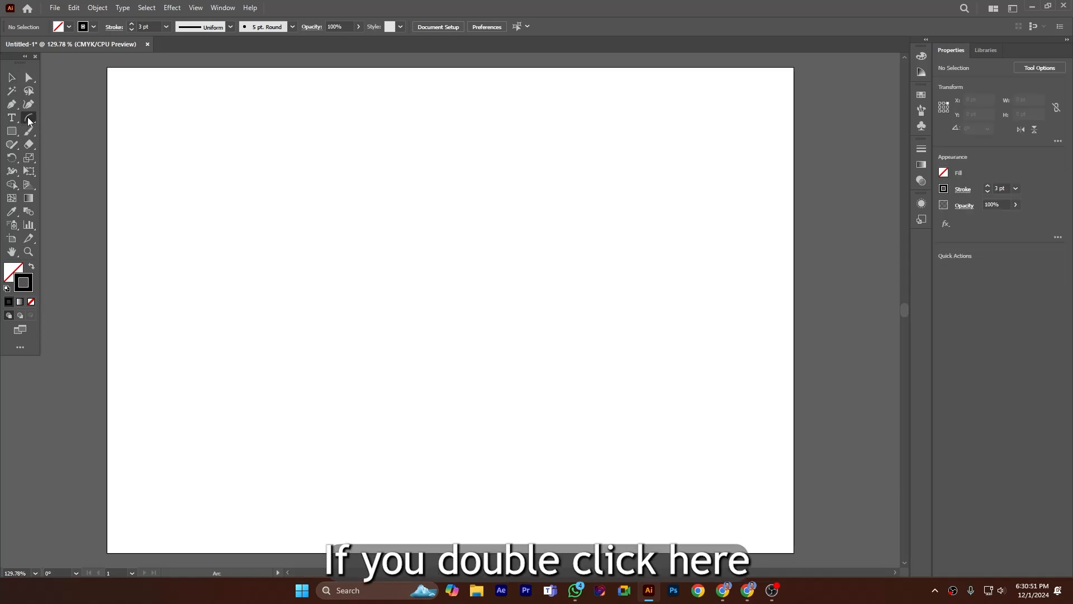
{"action": "double_click", "coordinate": [29, 119]}
{"action": "left_click_drag", "start_coordinate": [545, 211], "coordinate": [270, 124]}
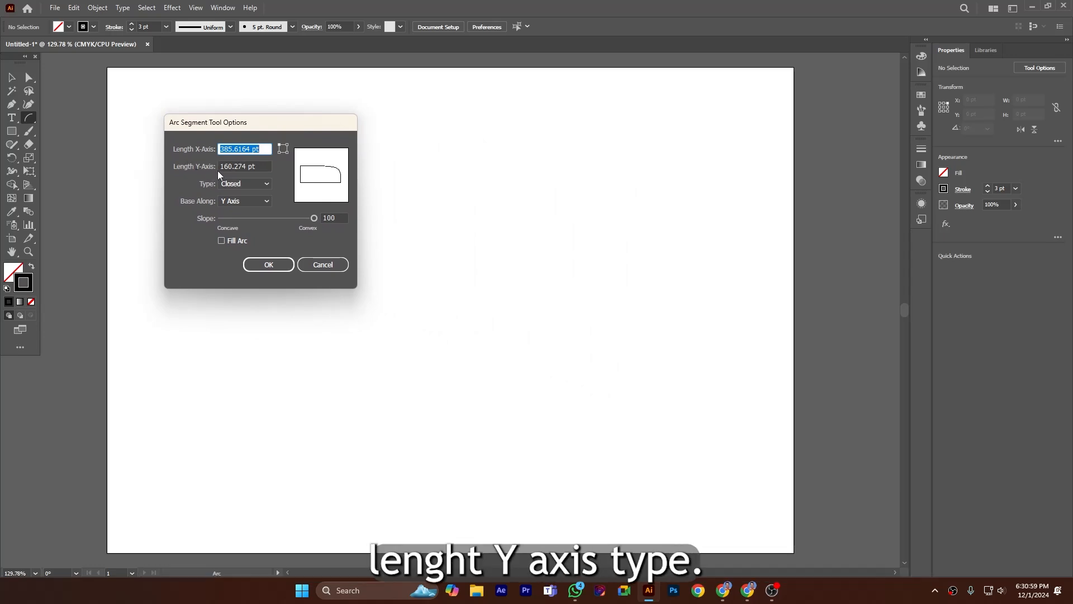
{"action": "left_click", "coordinate": [258, 186]}
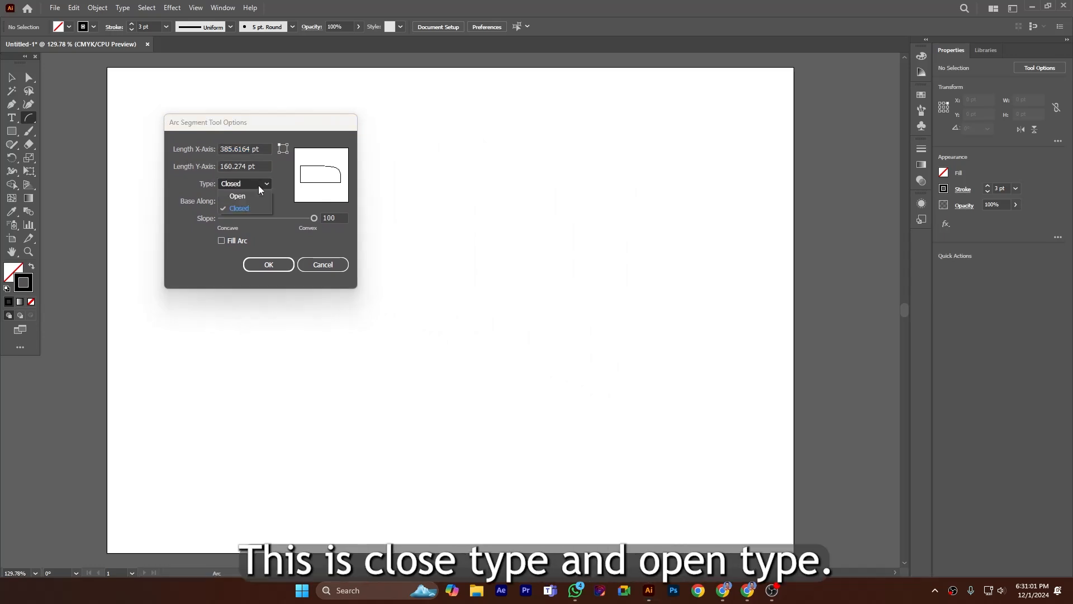
{"action": "left_click", "coordinate": [281, 174]}
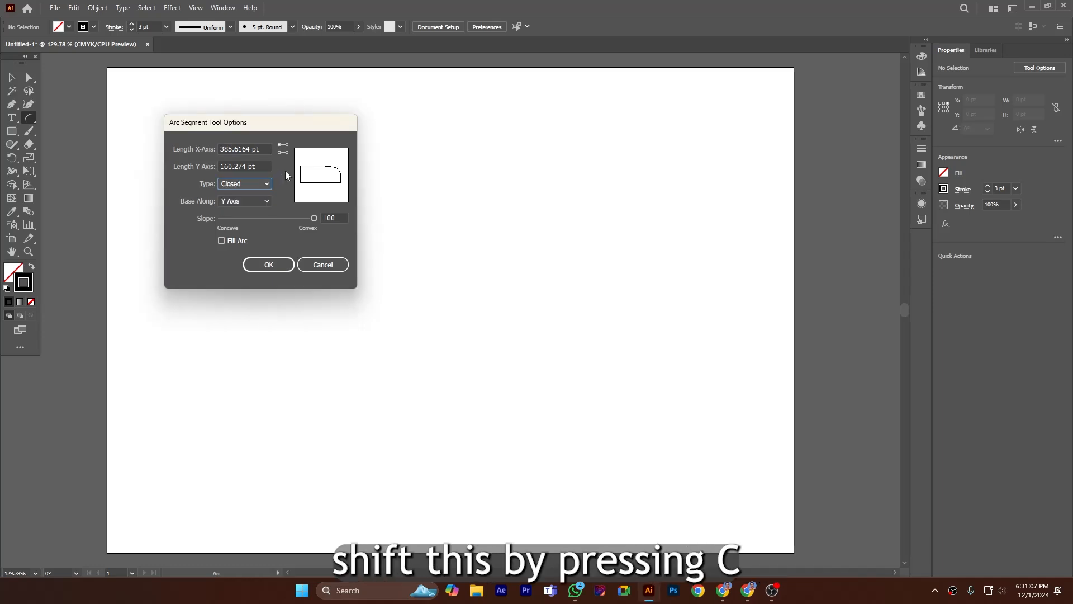
{"action": "left_click", "coordinate": [254, 200]}
{"action": "left_click", "coordinate": [254, 200]}
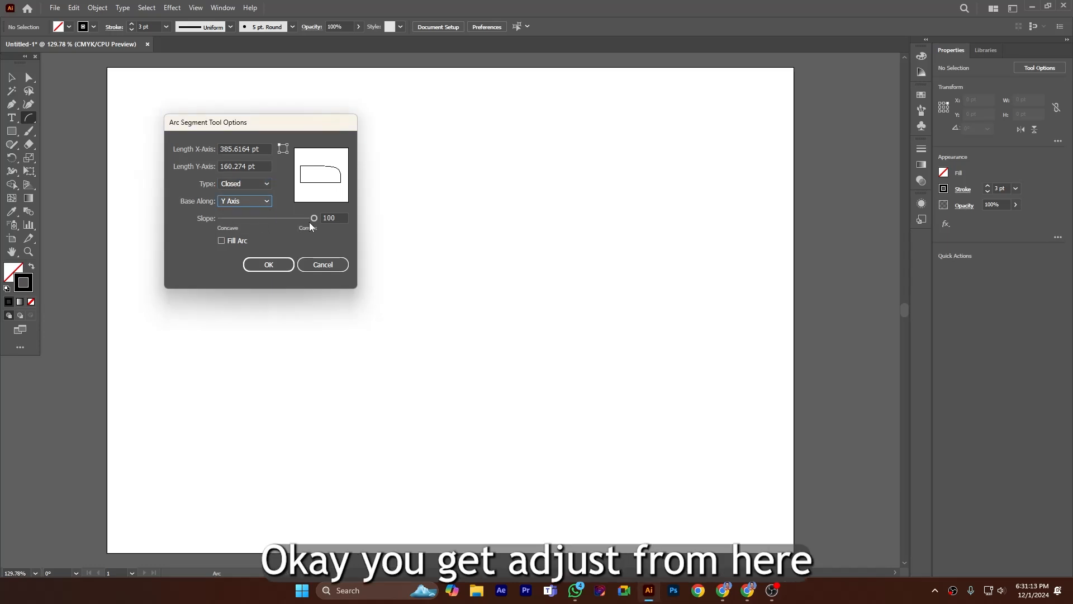
{"action": "left_click", "coordinate": [315, 264]}
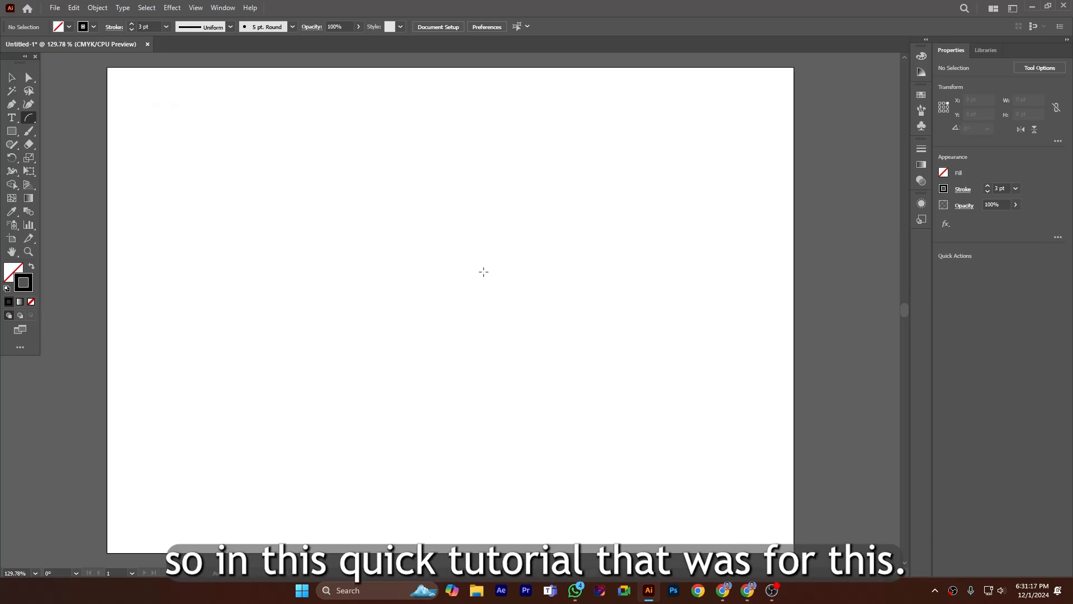